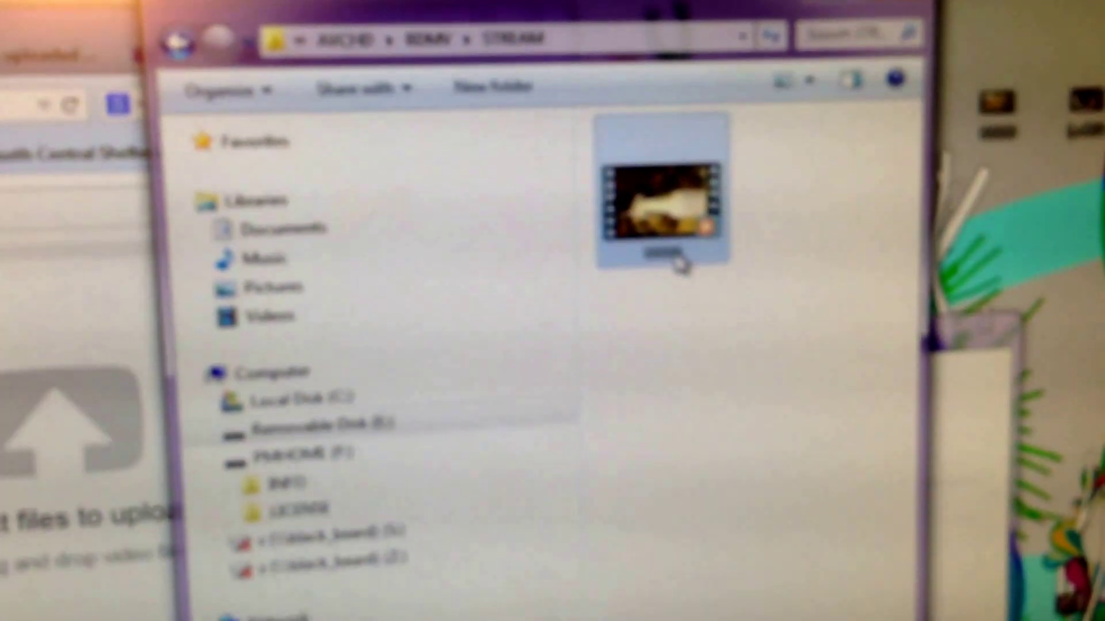
# - Bring up the context menu for the lone video clip in the STREAM folder
pyautogui.rightClick(680, 263)
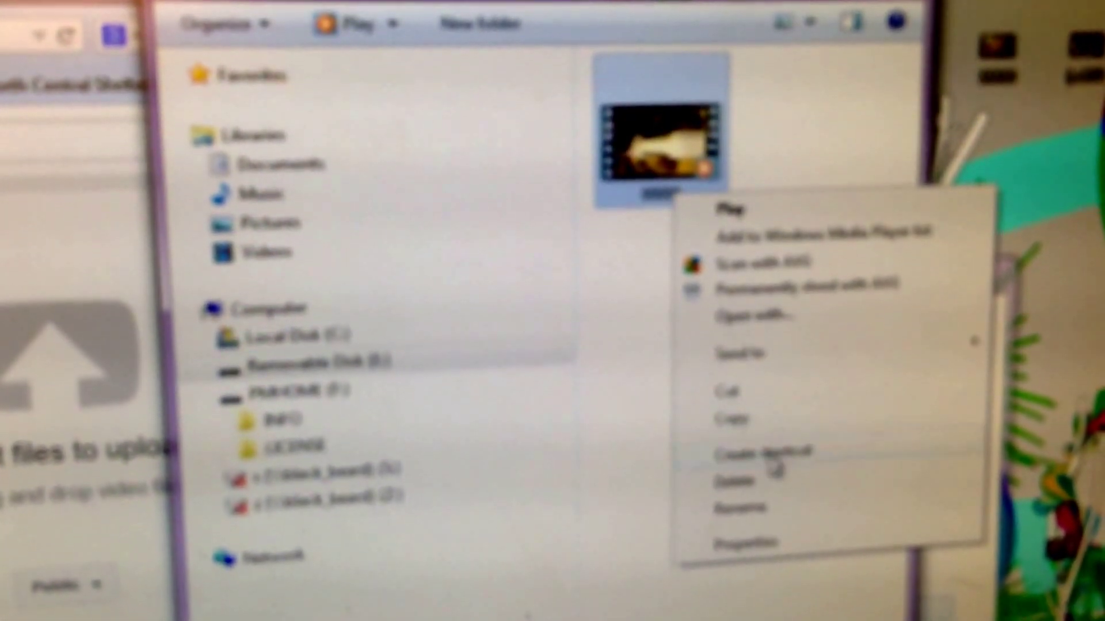